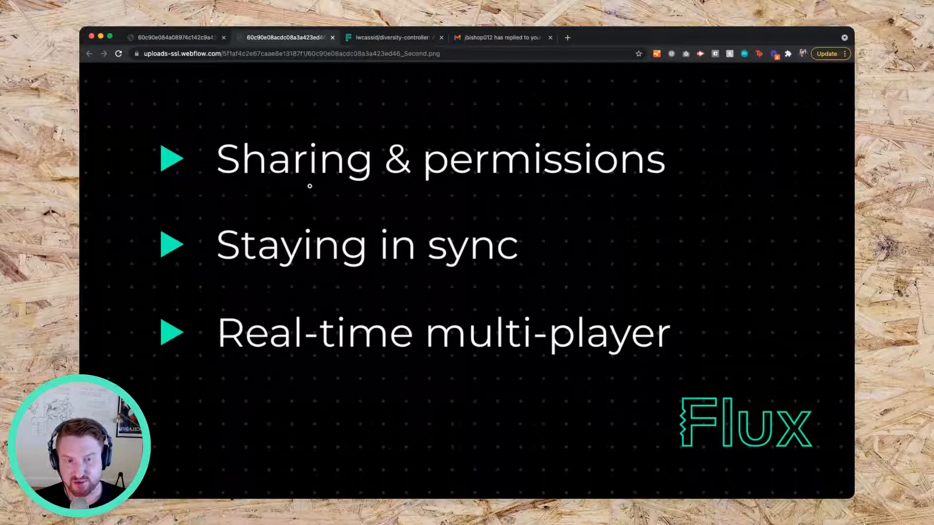
- Switch to the Diversity Controller project in Flux and highlight its web address
{"action": "left_click", "coordinate": [384, 38]}
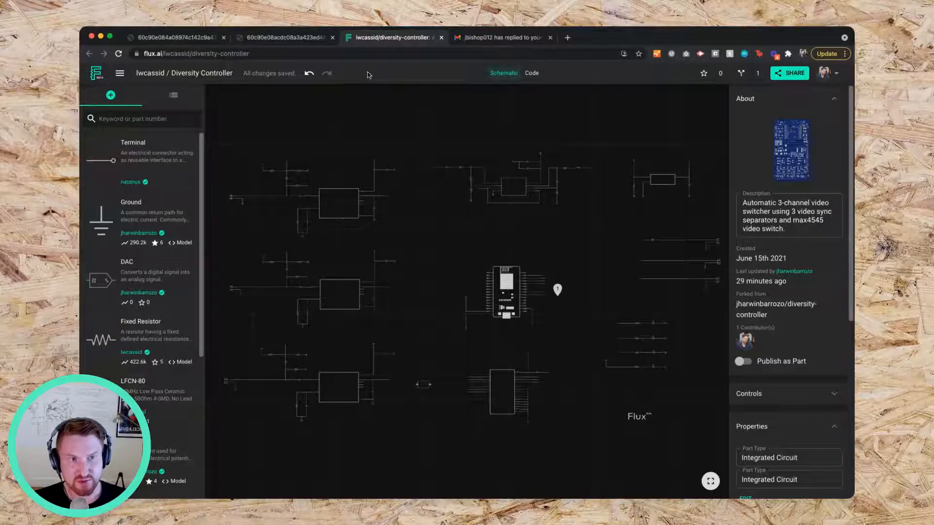
{"action": "left_click", "coordinate": [361, 54]}
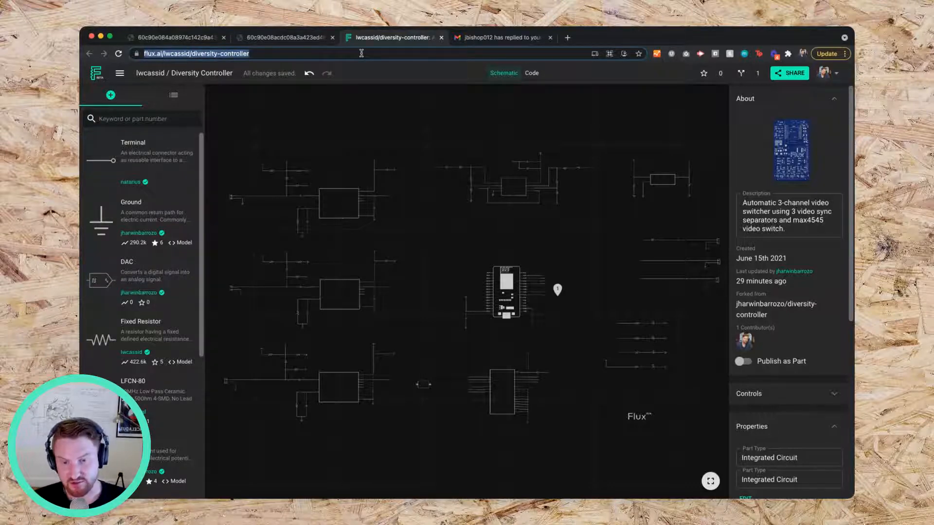
{"action": "left_click", "coordinate": [374, 72]}
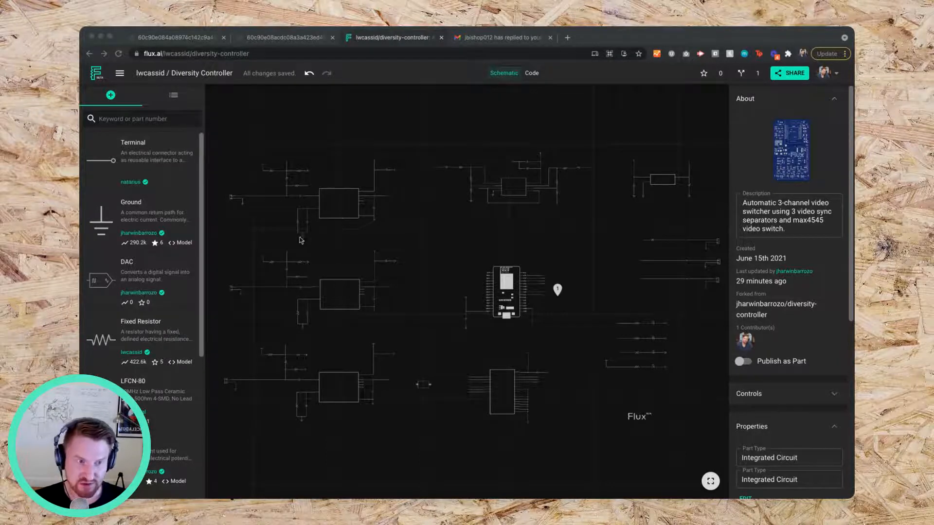
{"action": "left_click", "coordinate": [336, 142]}
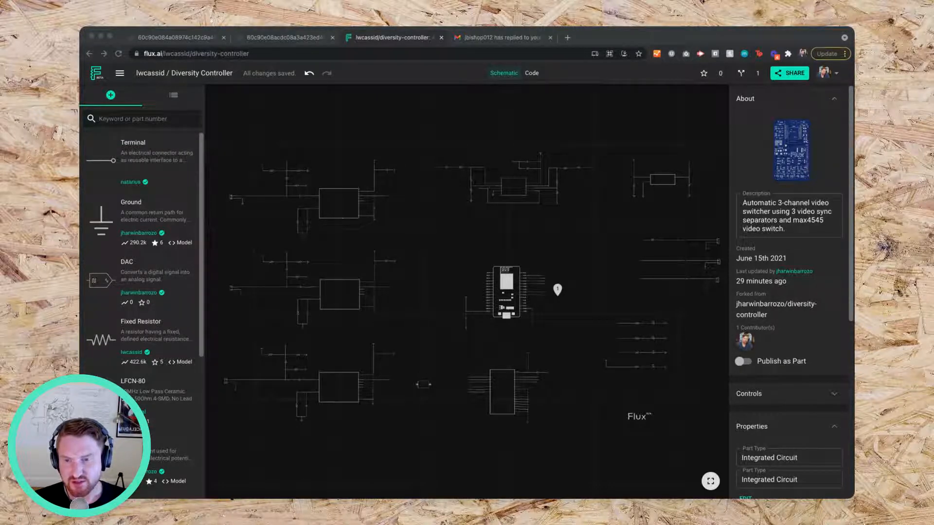
{"action": "left_click", "coordinate": [349, 137]}
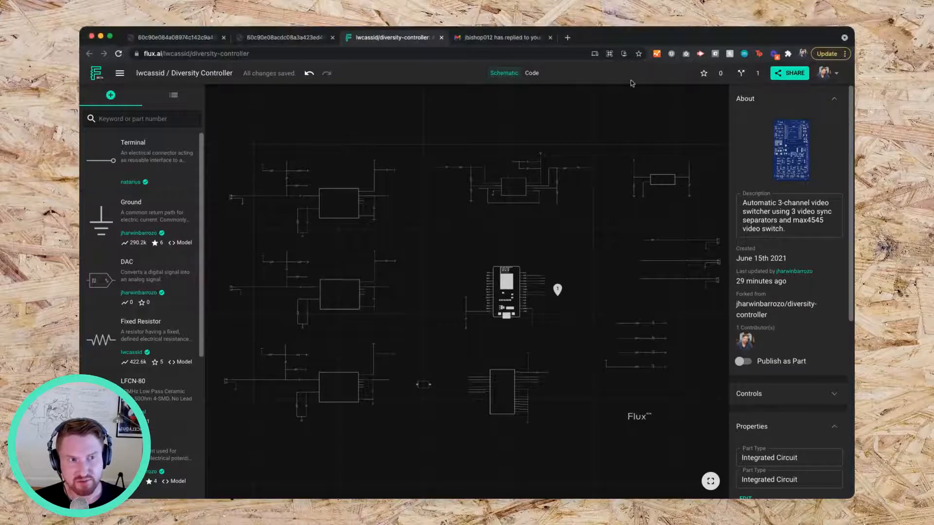
- Open the project's sharing settings, select the share link and review the available general permission levels
{"action": "left_click", "coordinate": [789, 74]}
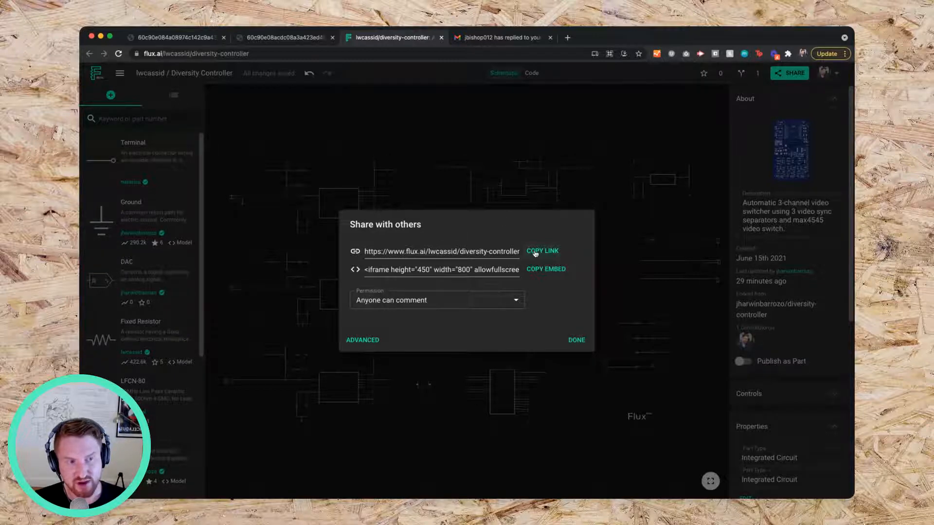
{"action": "left_click", "coordinate": [470, 250]}
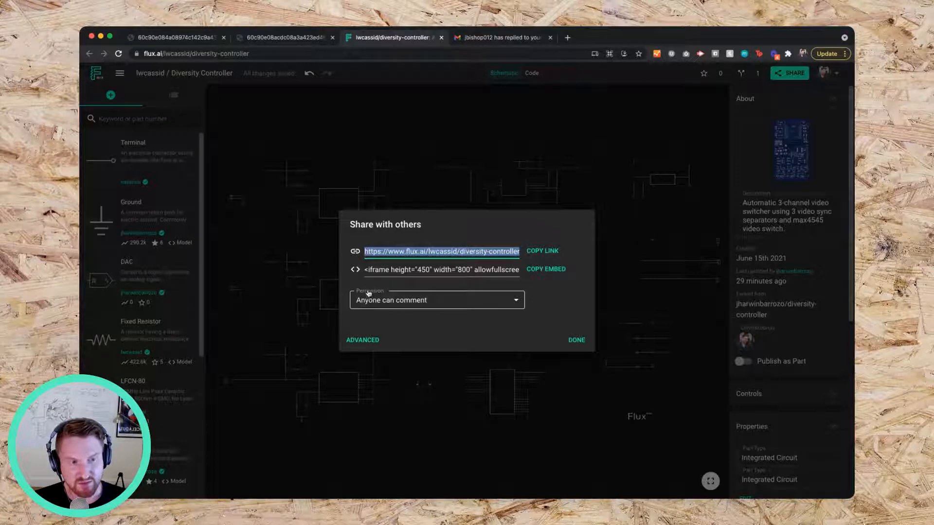
{"action": "left_click", "coordinate": [453, 303]}
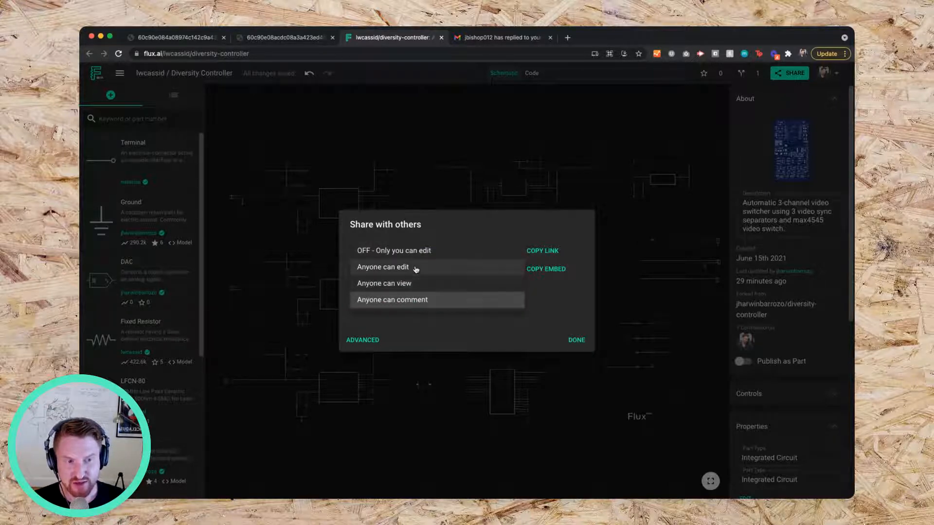
{"action": "left_click", "coordinate": [566, 317]}
- Examine the advanced sharing settings for individual access and inviting people, and close the sharing dialog
{"action": "left_click", "coordinate": [366, 340]}
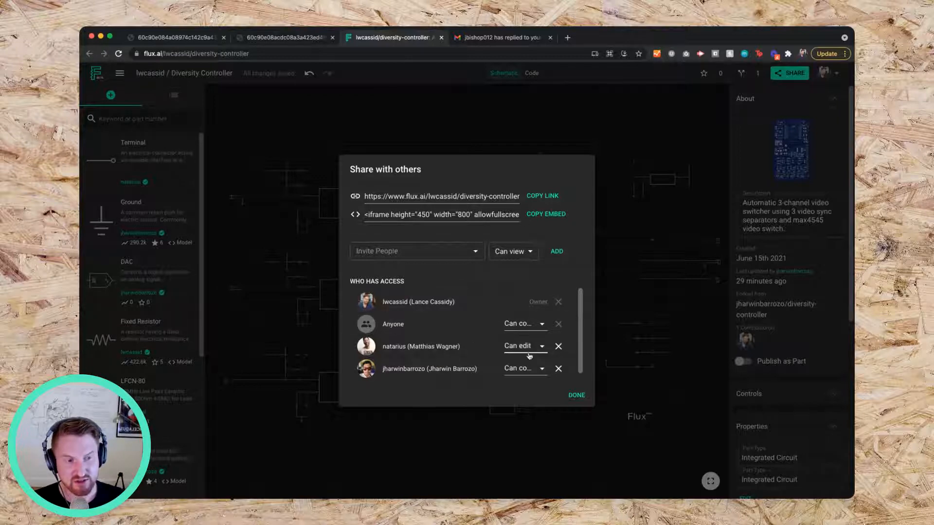
{"action": "left_click", "coordinate": [401, 252]}
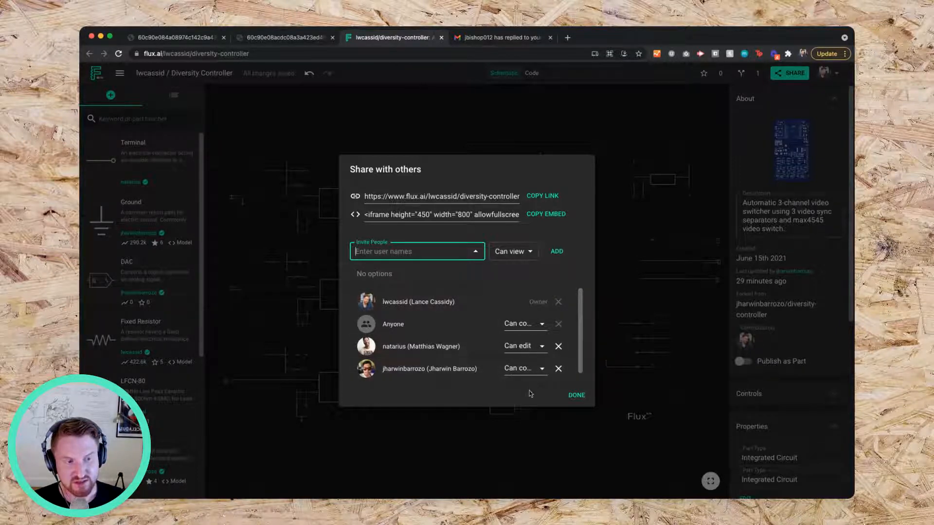
{"action": "left_click", "coordinate": [577, 398]}
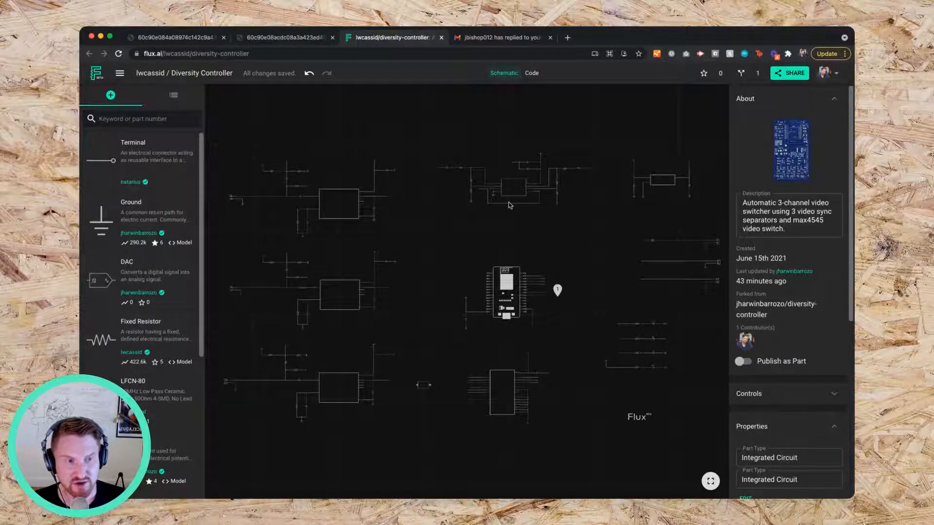
- Insert a comment to the right of the middle chip in the schematic's left column reading "Did you find a source for this antenna?"
{"action": "right_click", "coordinate": [387, 305]}
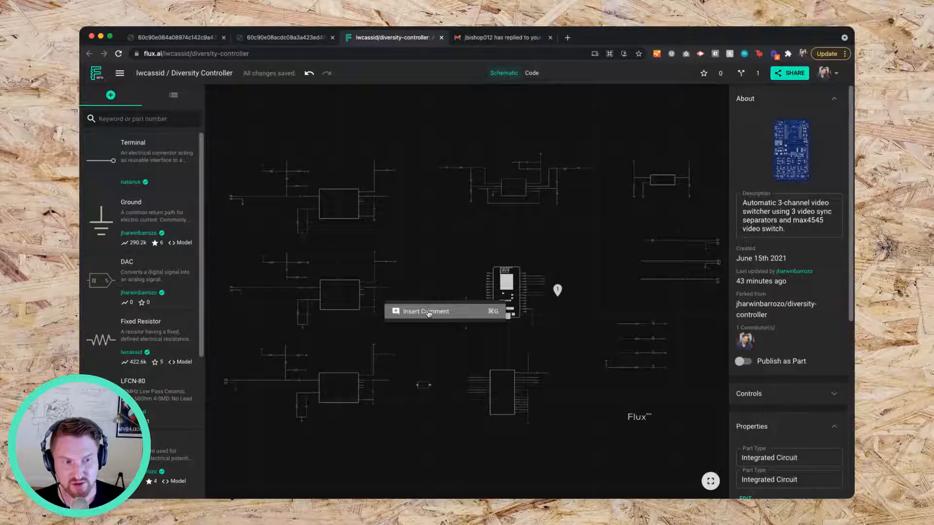
{"action": "left_click", "coordinate": [493, 317]}
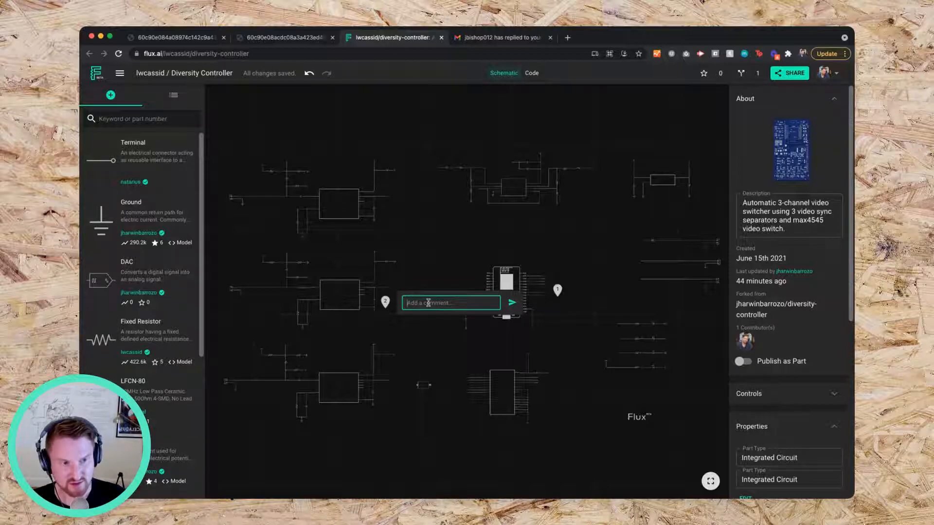
{"action": "type", "text": "Di"}
{"action": "key", "text": "BackSpace"}
{"action": "key", "text": "BackSpace"}
{"action": "type", "text": "Di"}
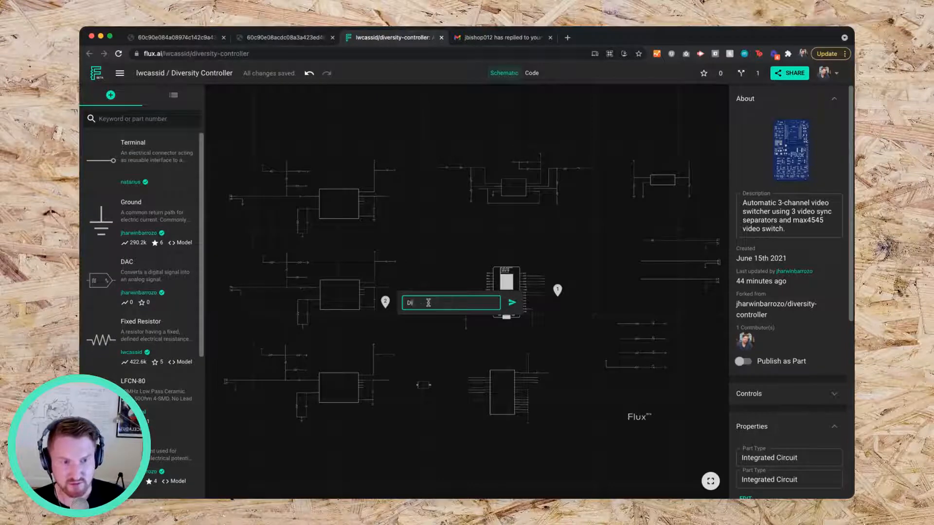
{"action": "type", "text": "d you find a source fo"}
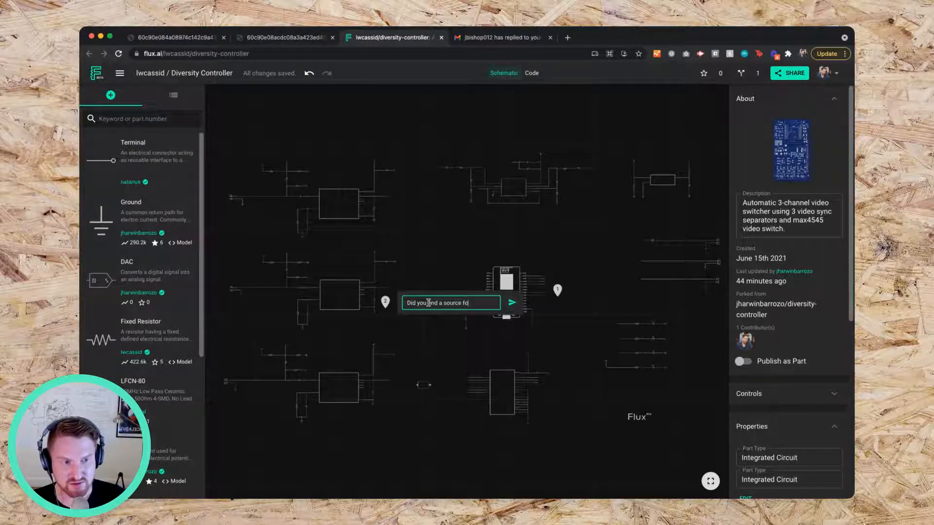
{"action": "type", "text": "r this antena?"}
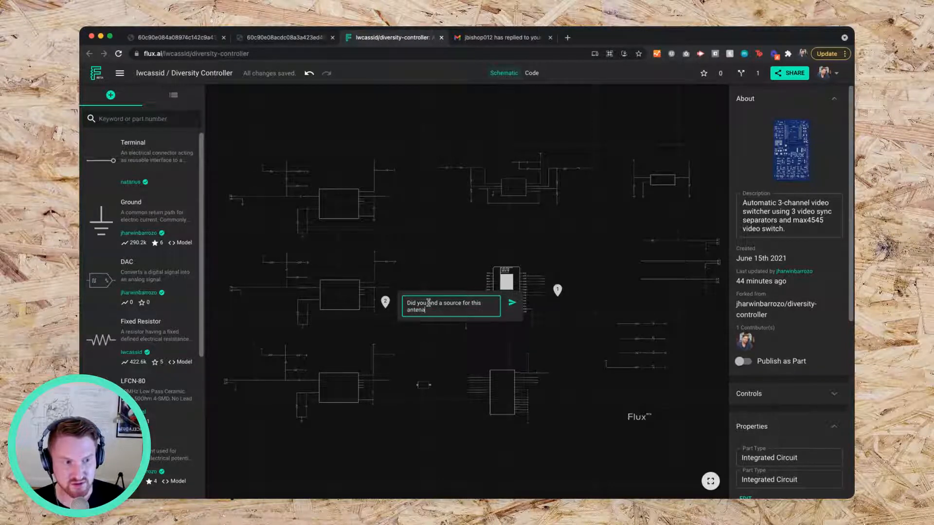
{"action": "key", "text": "BackSpace"}
{"action": "key", "text": "BackSpace"}
{"action": "key", "text": "BackSpace"}
{"action": "type", "text": "nna?"}
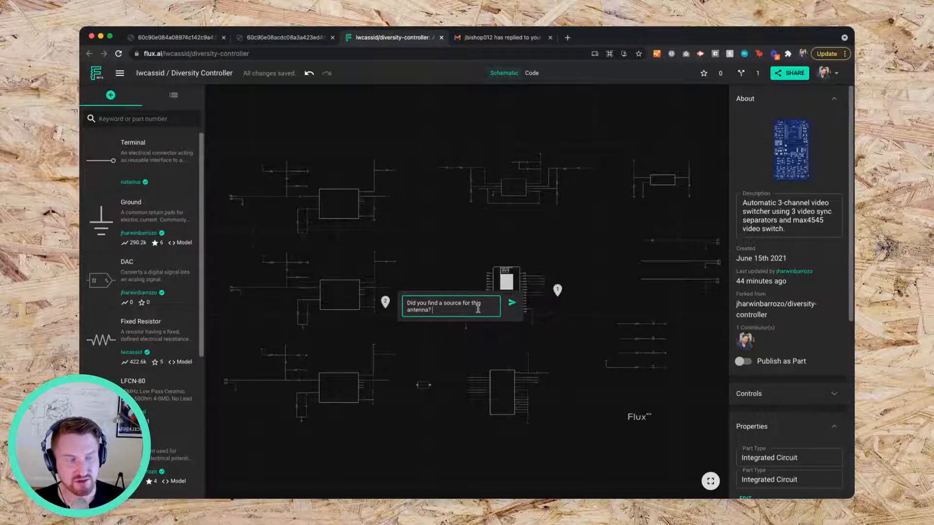
{"action": "key", "text": "Return"}
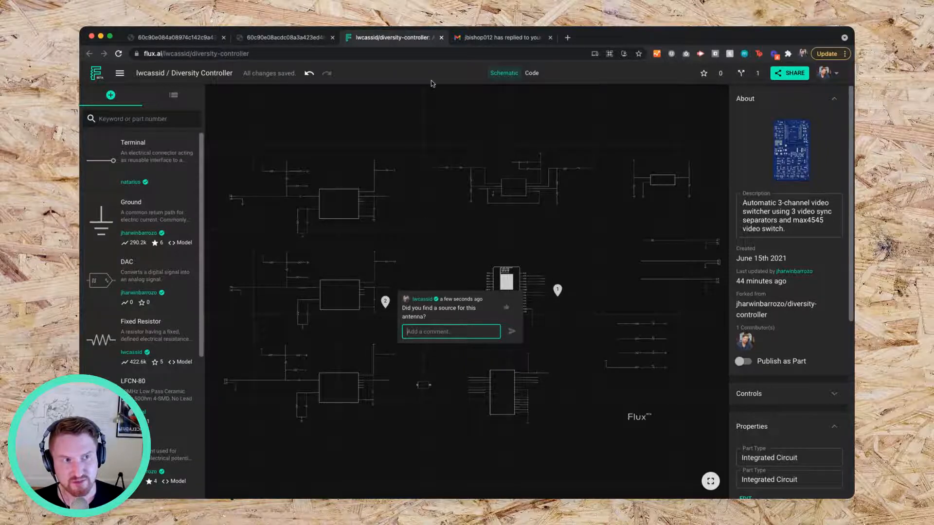
- Check the comment reply notification e-mail in Gmail and return to the antenna comment in the Flux project
{"action": "left_click", "coordinate": [501, 37]}
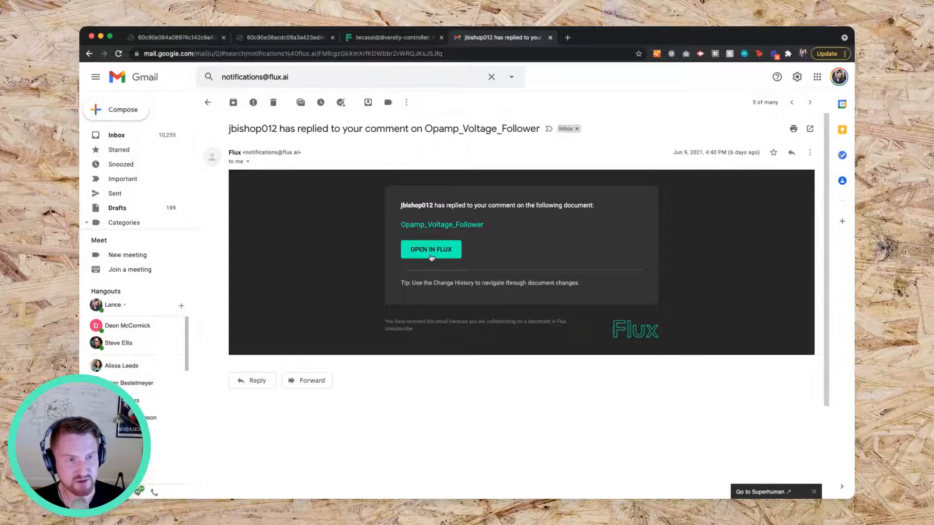
{"action": "left_click", "coordinate": [393, 38]}
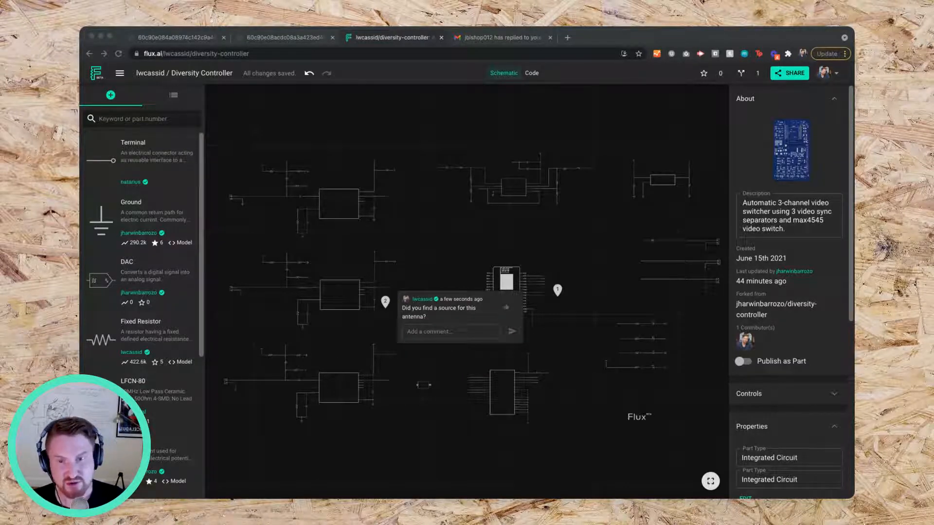
{"action": "left_click", "coordinate": [444, 332]}
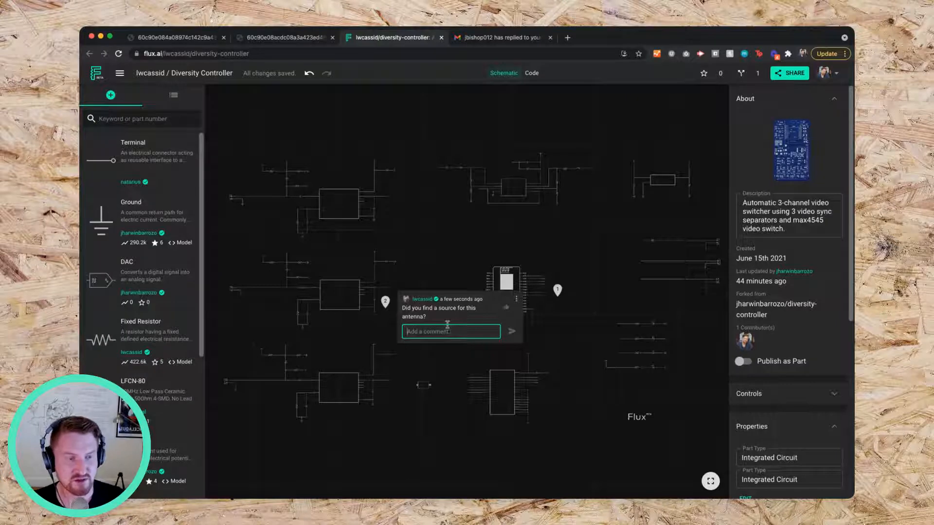
- Open comment 1 beside the microcontroller module and examine its pinout image next to the part
{"action": "left_click", "coordinate": [557, 291]}
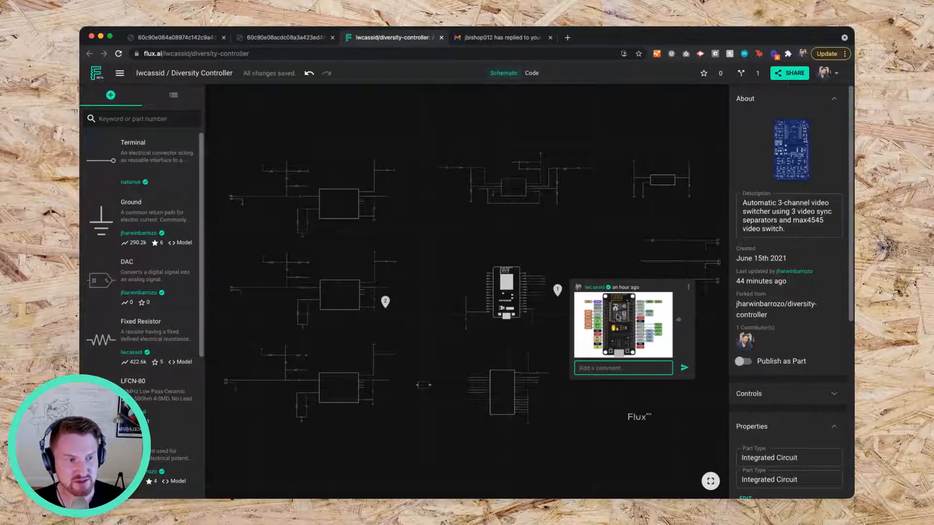
{"action": "left_click_drag", "start_coordinate": [521, 272], "coordinate": [480, 270]}
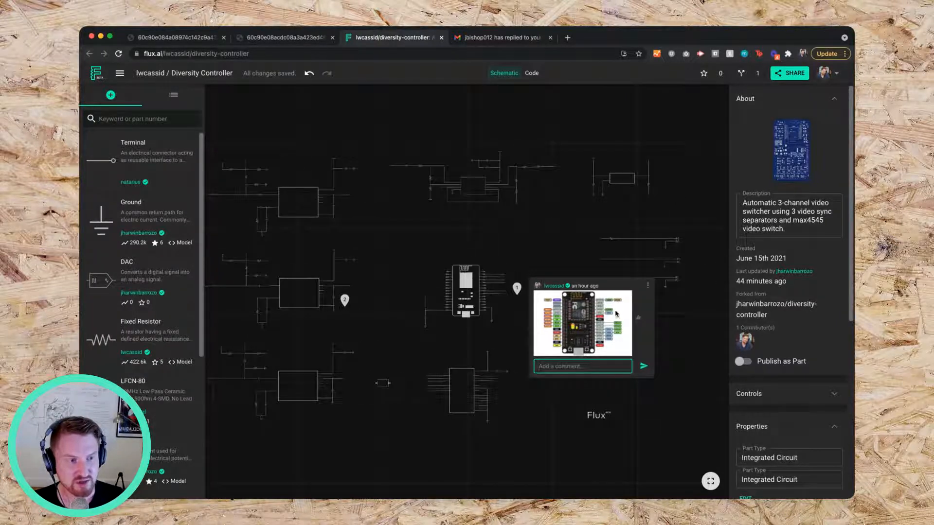
{"action": "scroll", "coordinate": [673, 329], "scroll_direction": "up", "scroll_amount": 10}
{"action": "left_click_drag", "start_coordinate": [503, 313], "coordinate": [678, 315]}
{"action": "scroll", "coordinate": [450, 325], "scroll_direction": "left", "scroll_amount": 5}
{"action": "scroll", "coordinate": [448, 323], "scroll_direction": "left", "scroll_amount": 3}
{"action": "scroll", "coordinate": [448, 324], "scroll_direction": "up", "scroll_amount": 2}
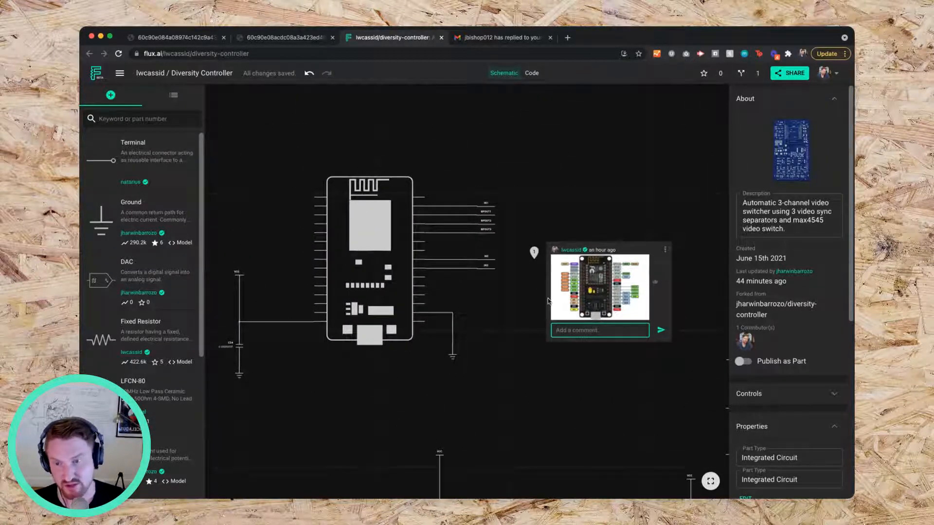
{"action": "scroll", "coordinate": [483, 353], "scroll_direction": "down", "scroll_amount": 2}
{"action": "scroll", "coordinate": [483, 354], "scroll_direction": "right", "scroll_amount": 1}
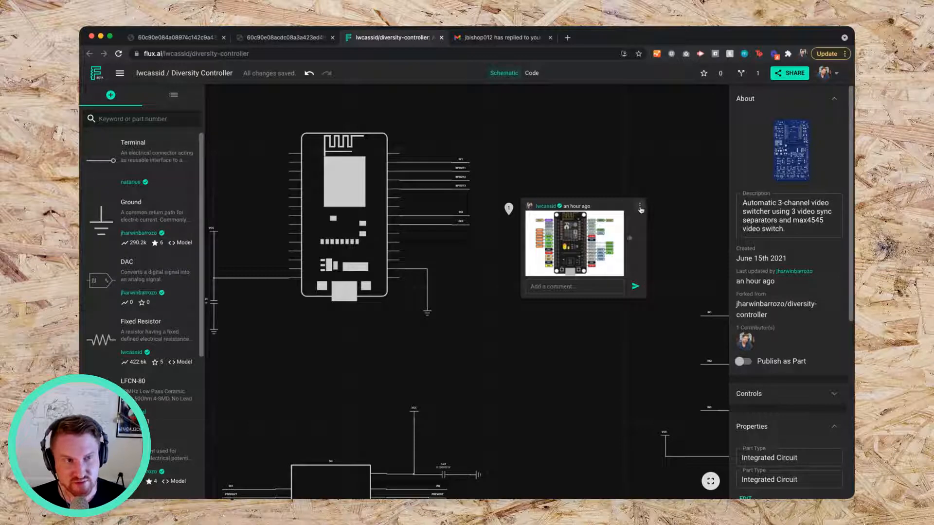
- Review the thread options for unpinning, deleting or resolving the pinout image comment without applying any
{"action": "left_click", "coordinate": [640, 209]}
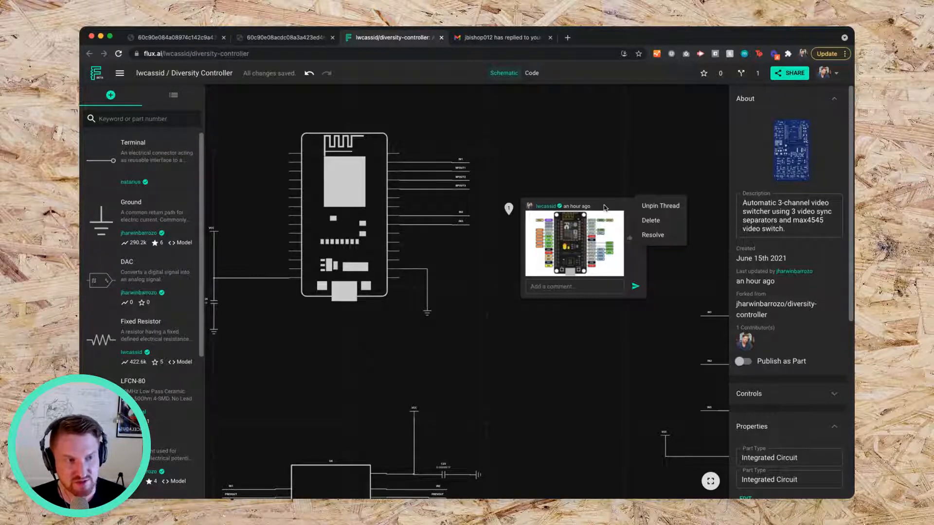
{"action": "left_click", "coordinate": [633, 208]}
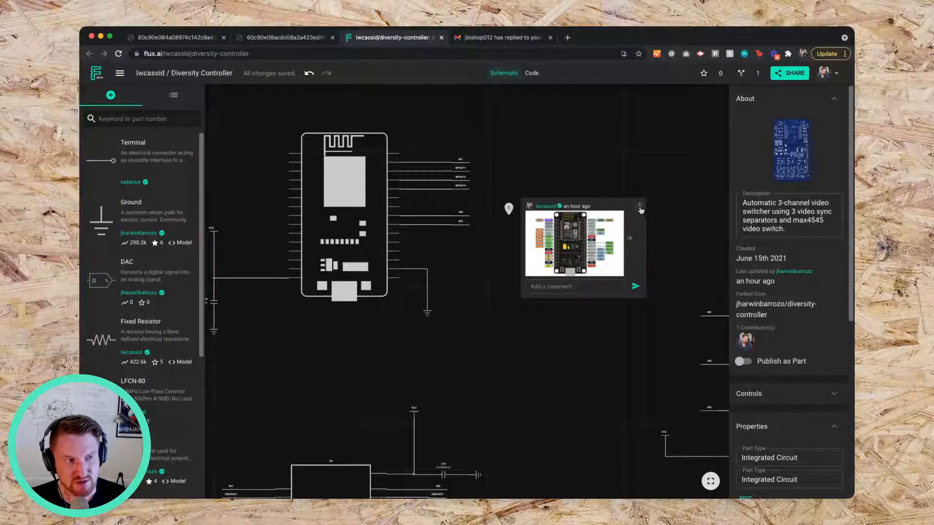
{"action": "left_click", "coordinate": [640, 208]}
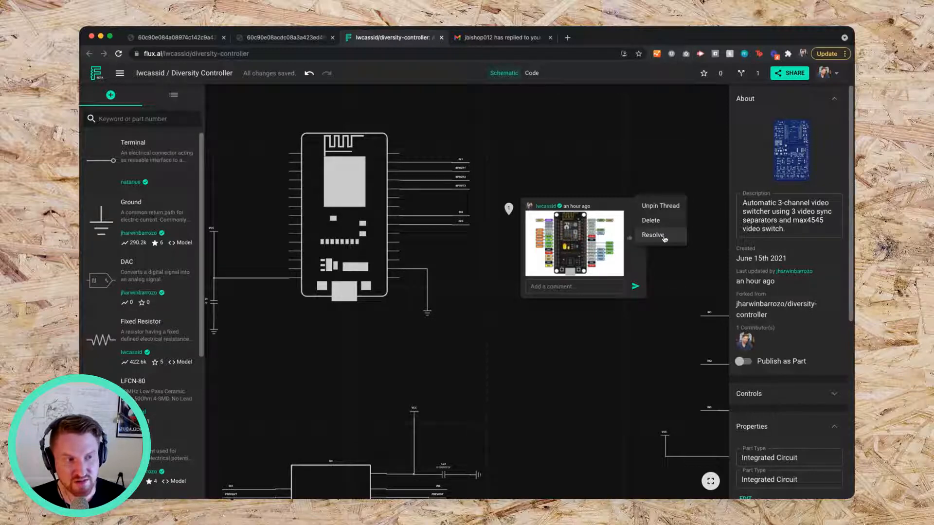
{"action": "left_click", "coordinate": [509, 210]}
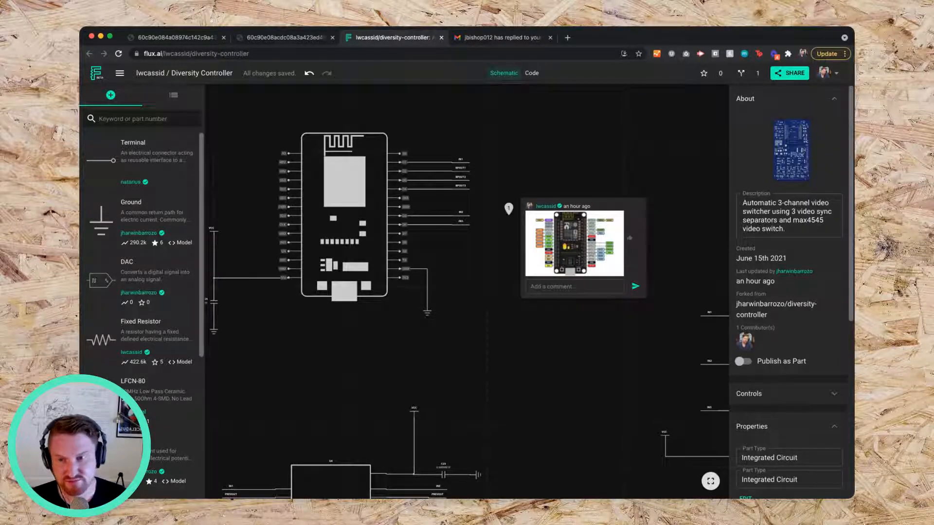
{"action": "key", "text": "super+Tab"}
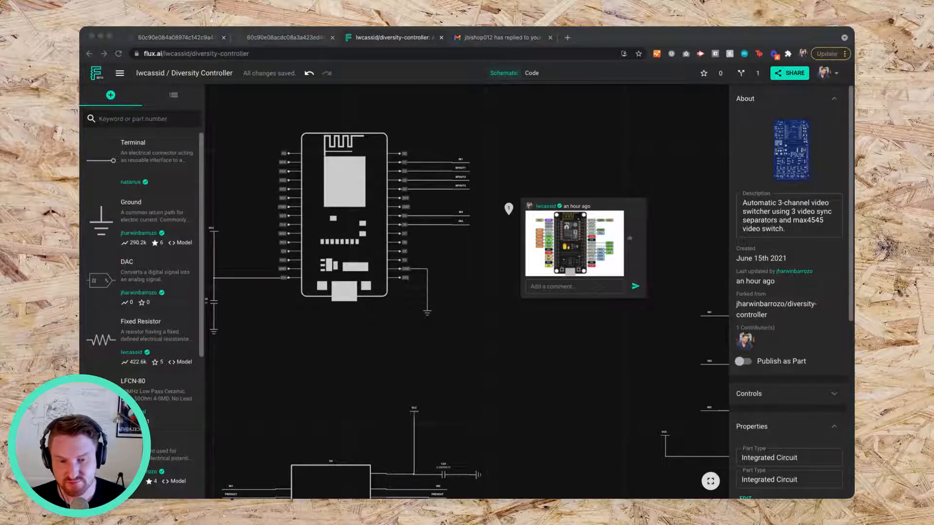
{"action": "left_click_drag", "start_coordinate": [231, 164], "coordinate": [271, 153]}
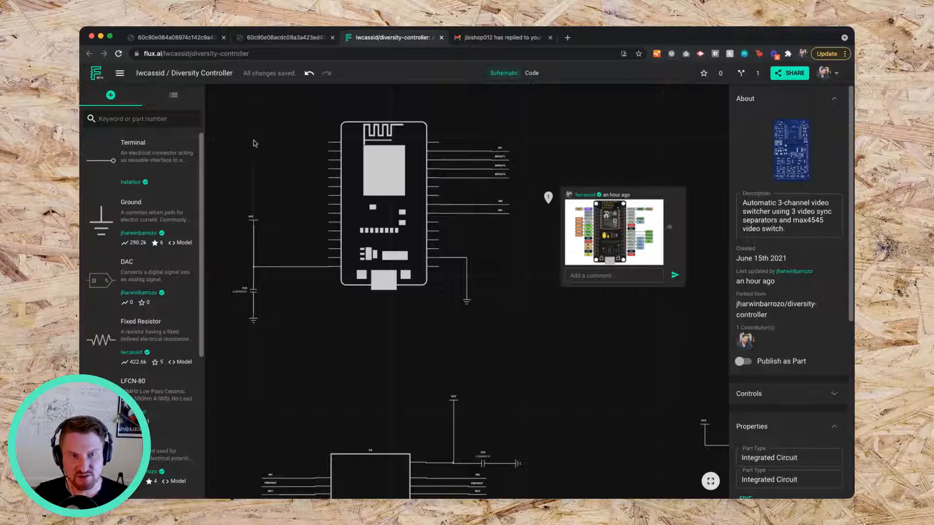
- Open the Diversity Controller project's change history and preview the June 15, 3:01 PM version in the schematic without restoring it
{"action": "left_click", "coordinate": [120, 74]}
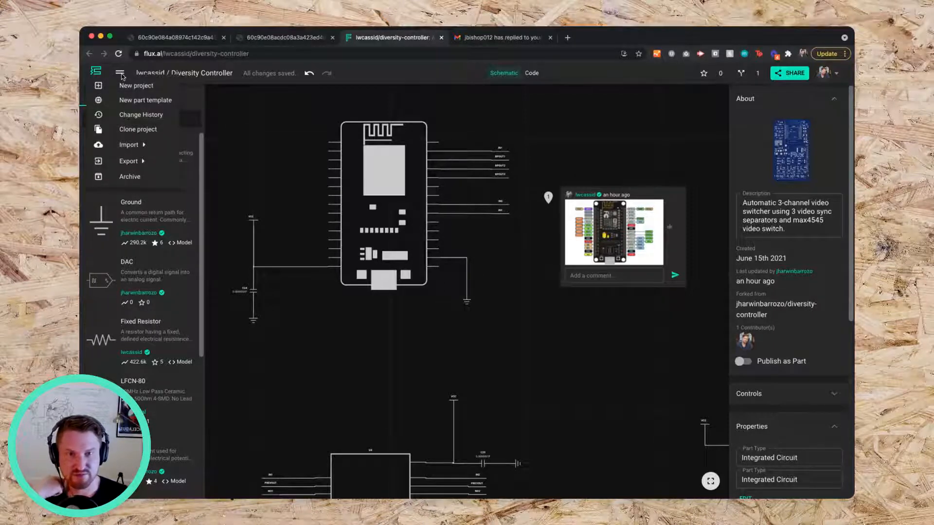
{"action": "left_click", "coordinate": [376, 74]}
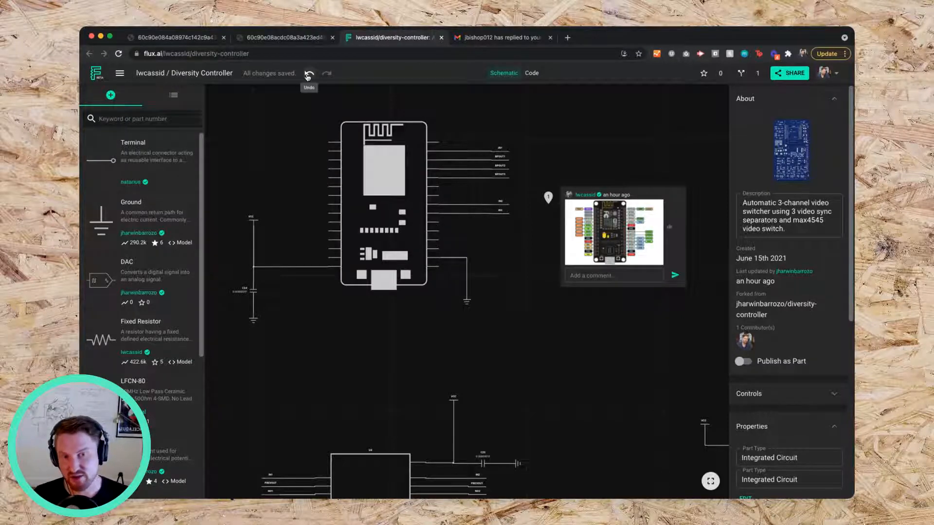
{"action": "left_click", "coordinate": [121, 73]}
{"action": "left_click", "coordinate": [121, 75]}
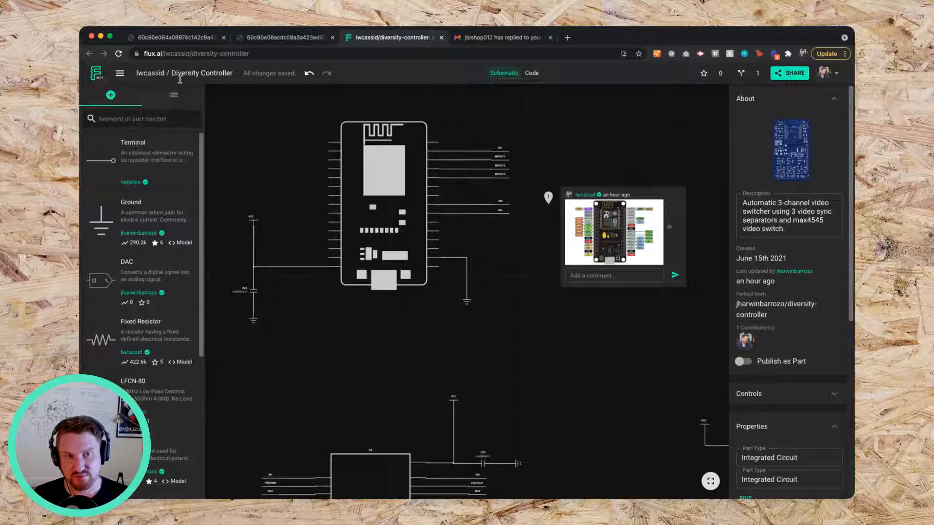
{"action": "left_click", "coordinate": [122, 75]}
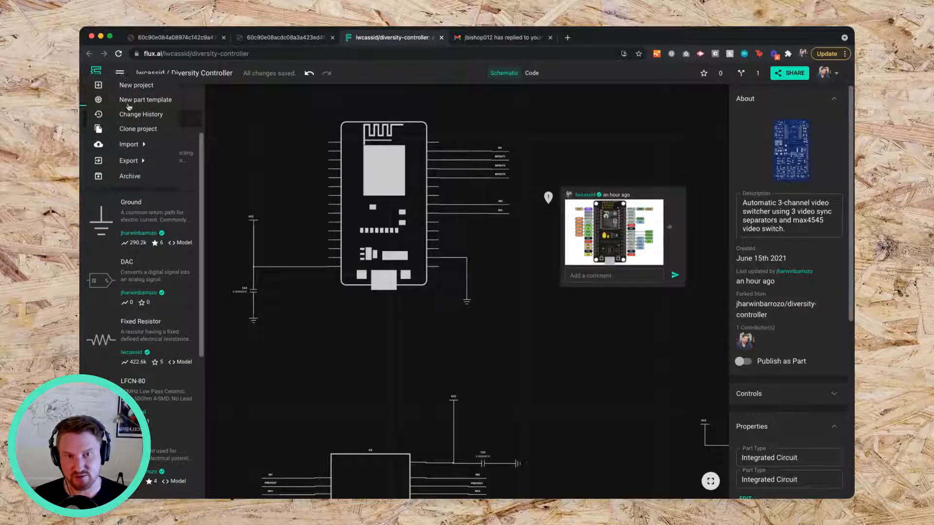
{"action": "left_click", "coordinate": [144, 115]}
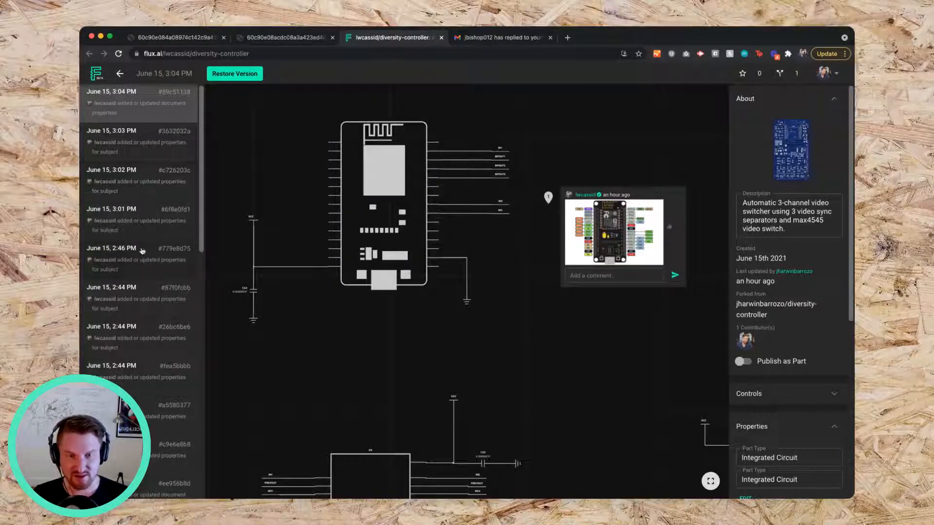
{"action": "left_click", "coordinate": [137, 225]}
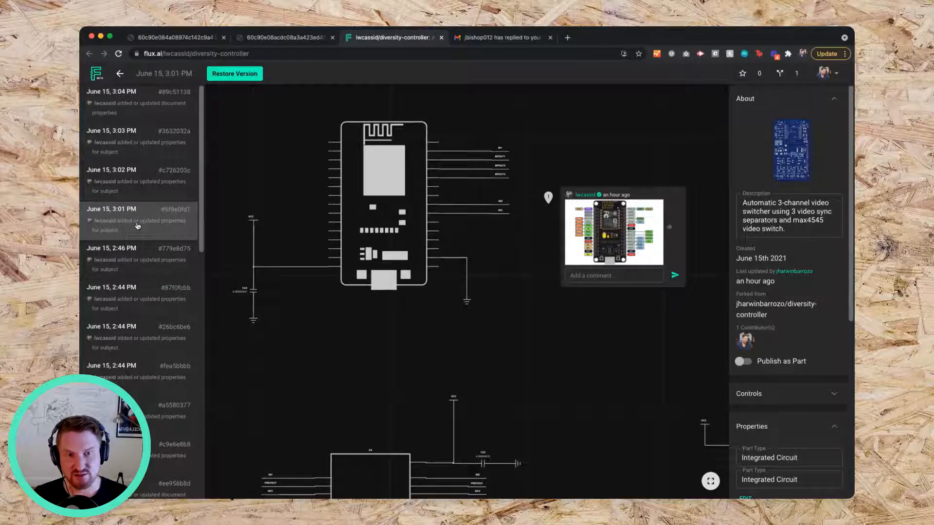
{"action": "scroll", "coordinate": [252, 194], "scroll_direction": "up", "scroll_amount": 3}
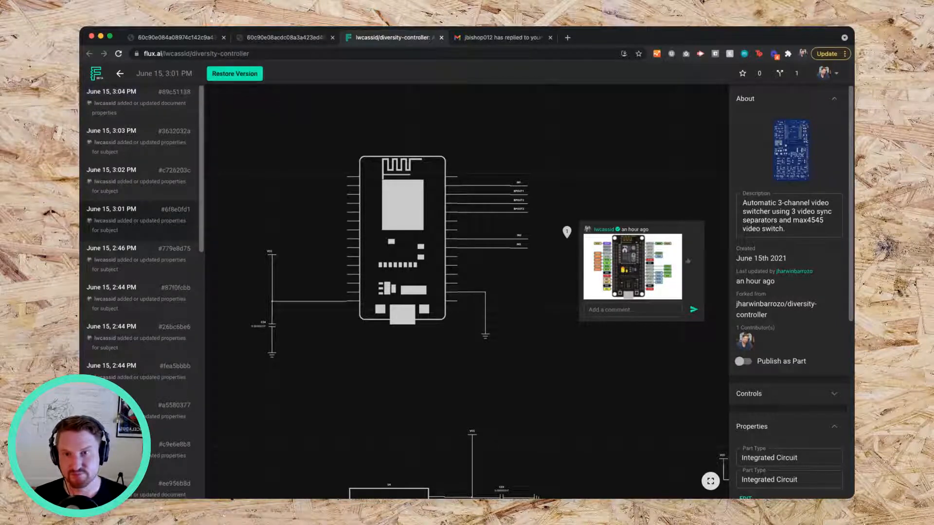
- Return to the live schematic and check the collaborator's cursor near the microcontroller module in the shared project
{"action": "key", "text": "super+Tab"}
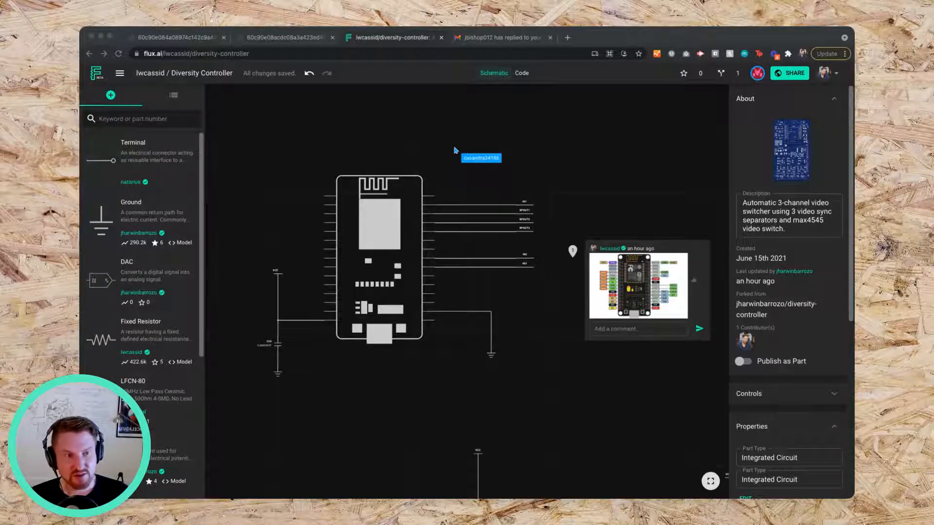
{"action": "left_click", "coordinate": [529, 172]}
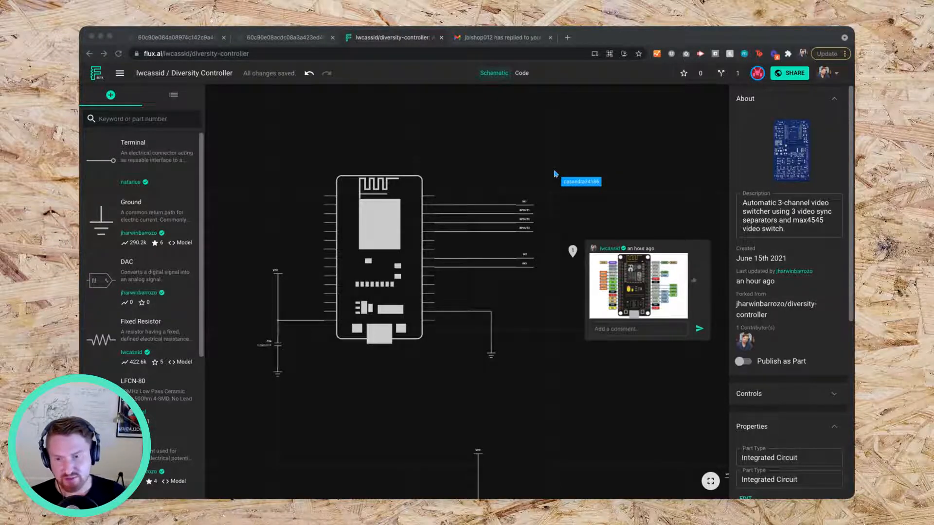
{"action": "left_click", "coordinate": [393, 410]}
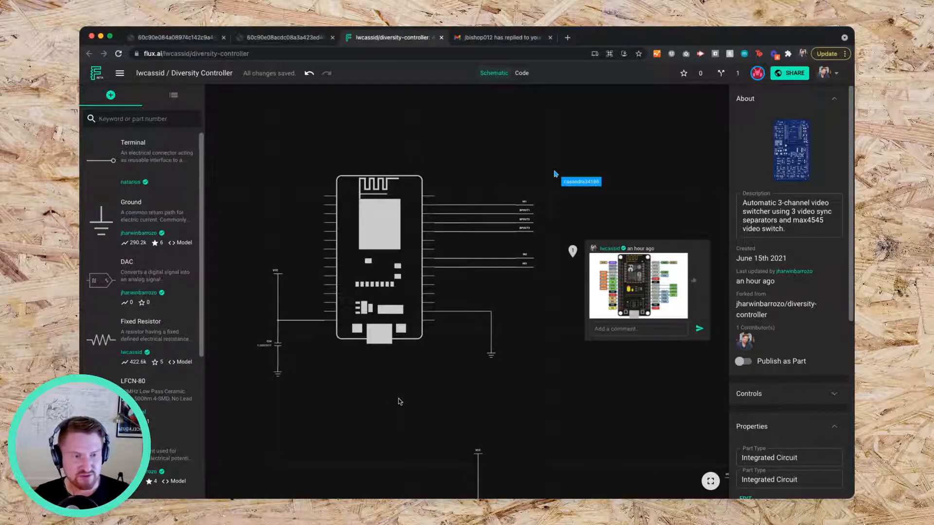